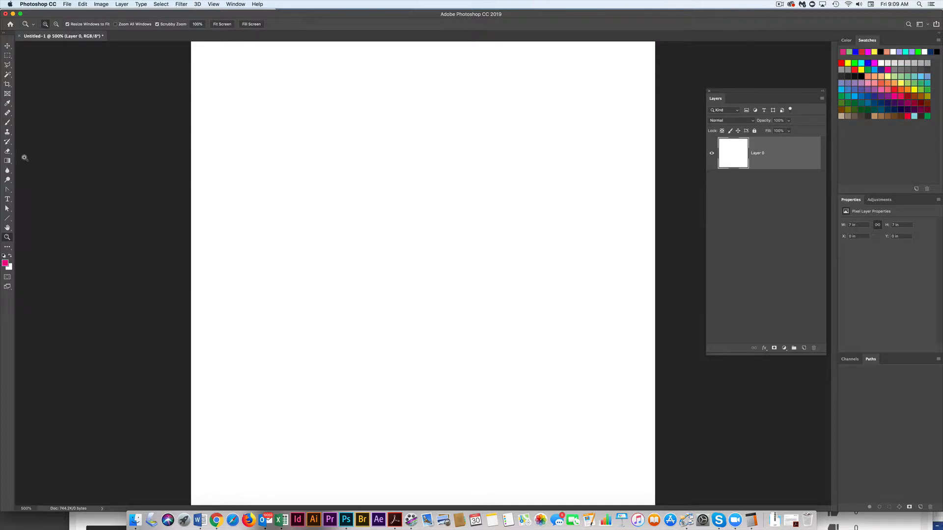
- Activate the Gradient tool and open its gradient presets
left_click(8, 161)
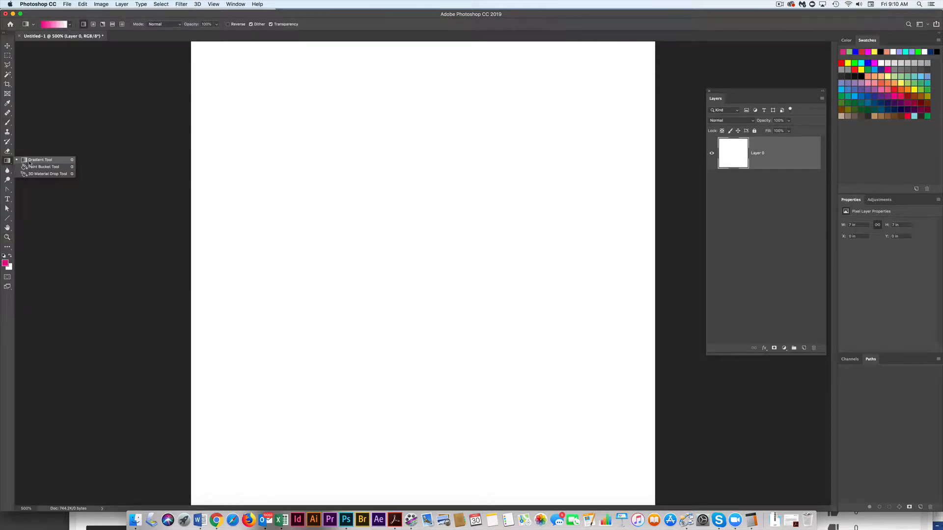
left_click(70, 26)
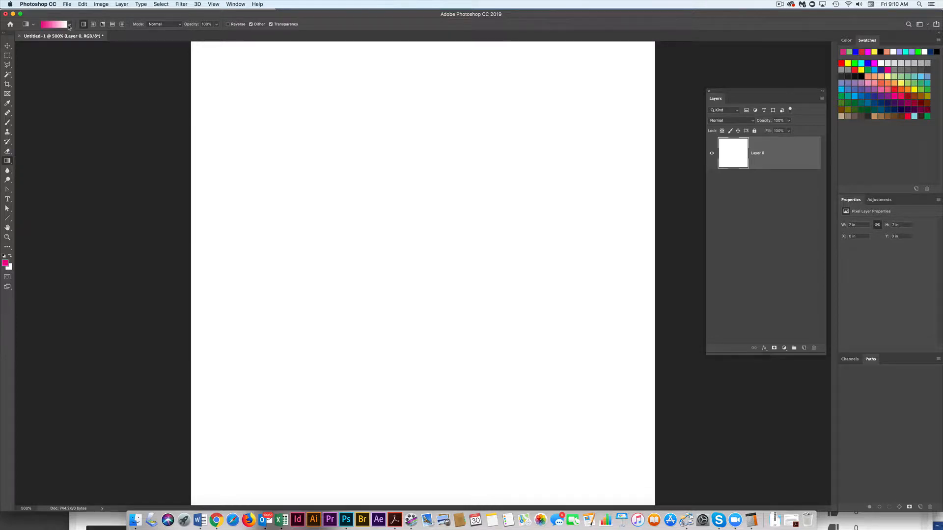
left_click(69, 25)
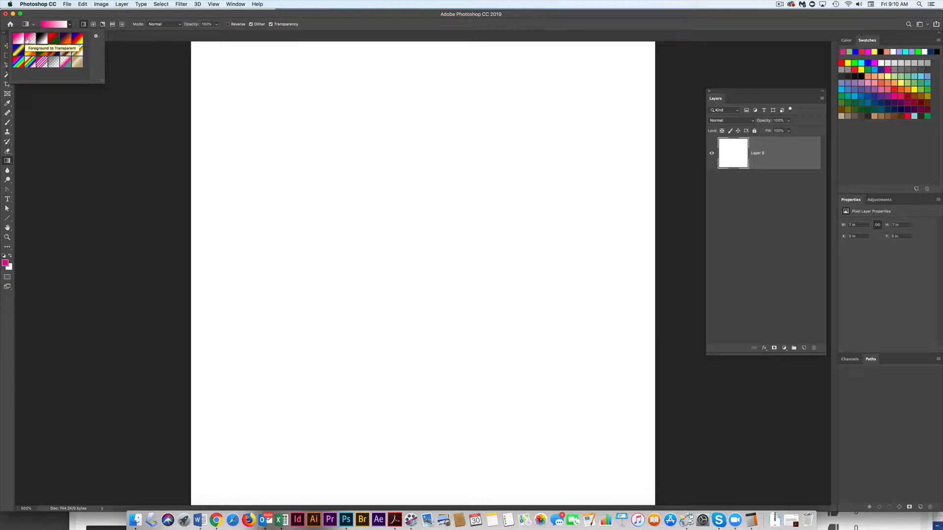
- Try out several preset gradients, from Foreground to Transparent through to the yellow-orange one
left_click(31, 39)
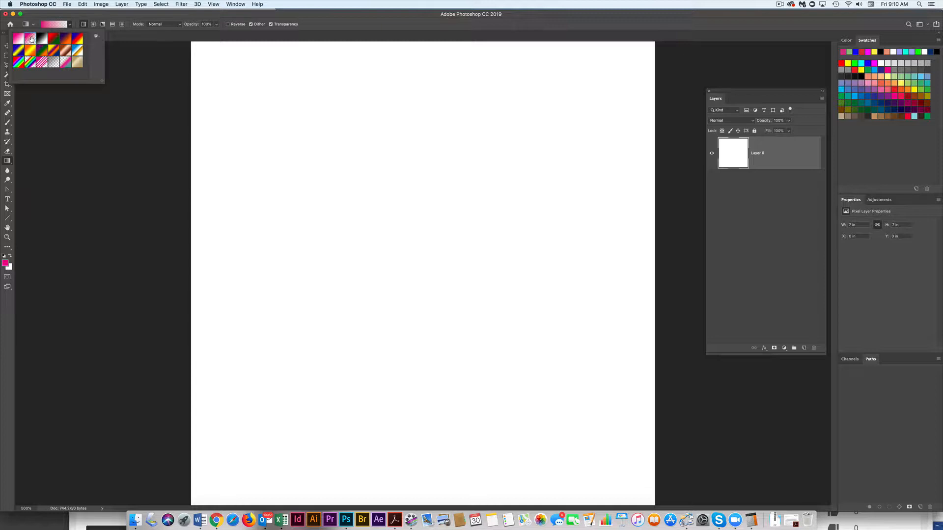
left_click(42, 39)
left_click(53, 38)
left_click(65, 39)
left_click(77, 38)
left_click(77, 50)
left_click(64, 50)
left_click(53, 50)
left_click(32, 51)
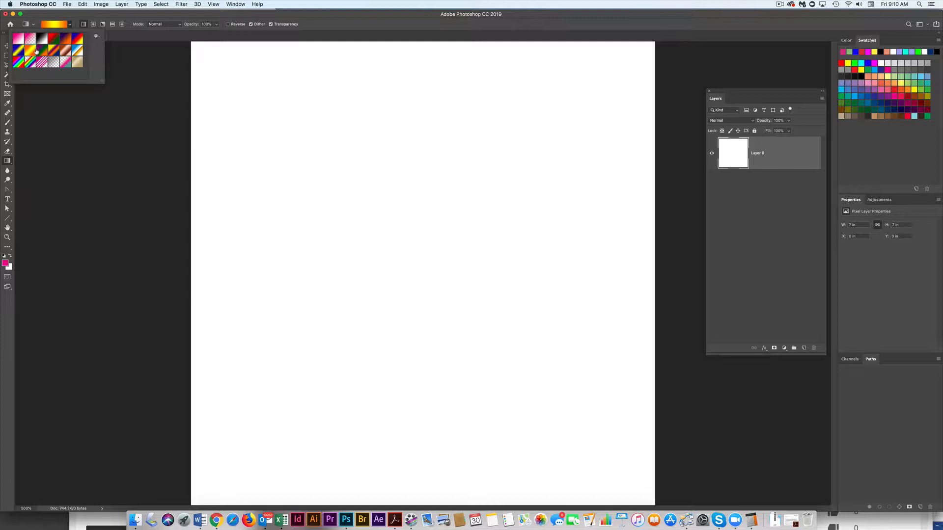
- Append the Metals gradients to the current presets and enlarge the gradient picker
left_click(97, 36)
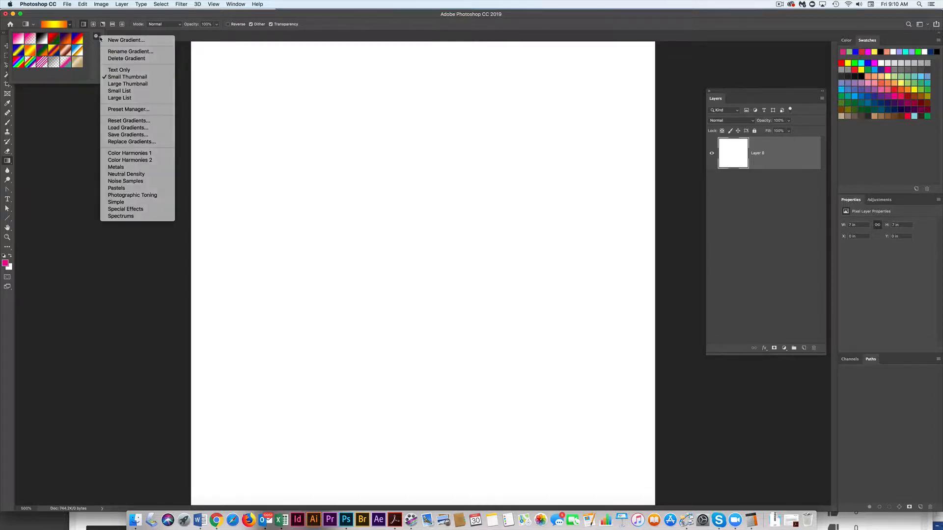
left_click(97, 36)
left_click(100, 37)
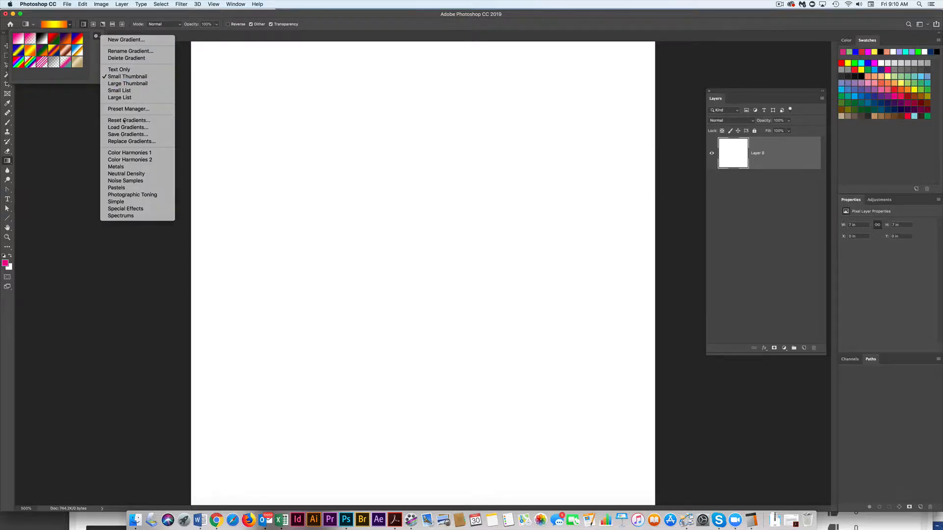
left_click(133, 167)
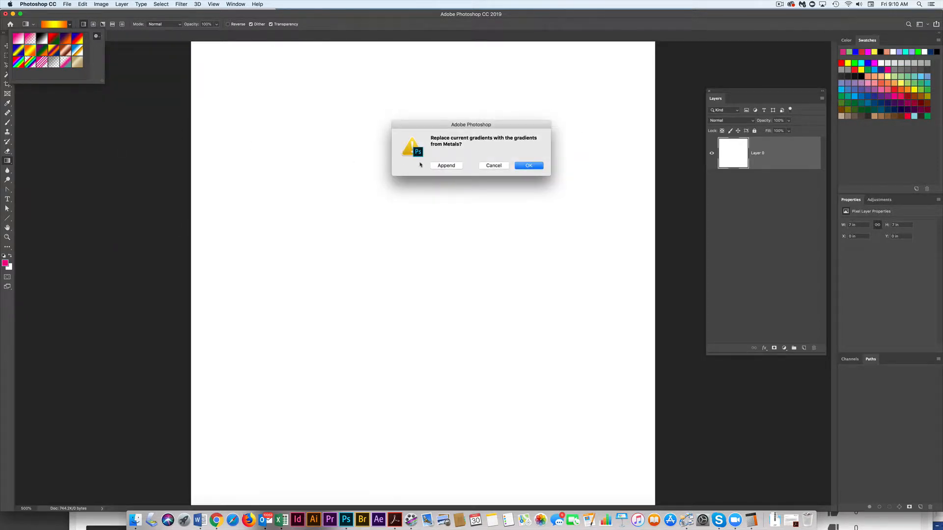
left_click(455, 166)
left_click_drag(103, 85, 154, 233)
- Append the Special Effects gradient set to the current presets
left_click(145, 36)
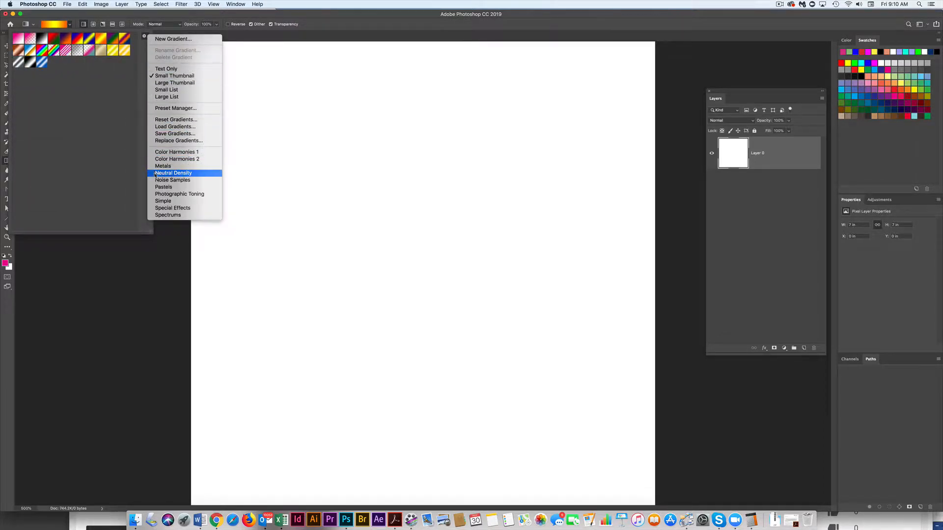
left_click(166, 208)
left_click(449, 165)
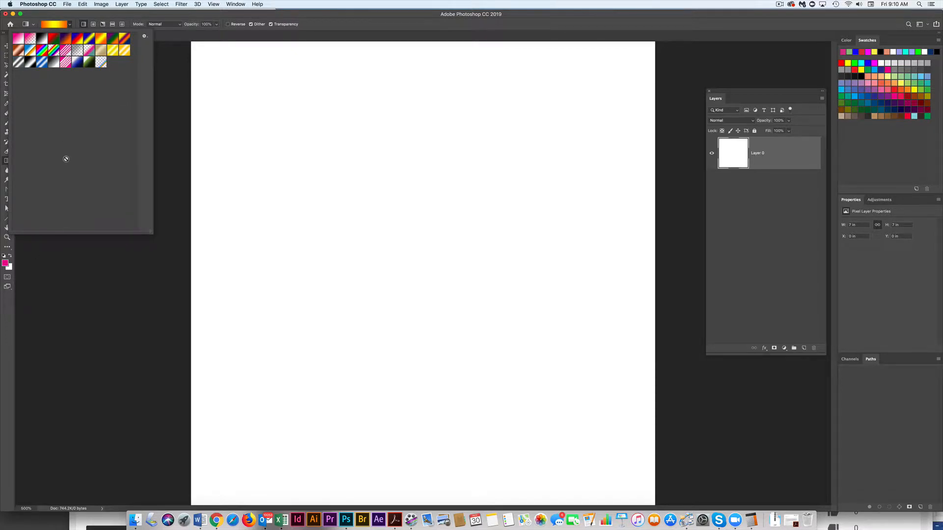
- Reset the colors to default black and white and choose the foreground-to-background gradient preset
key("d")
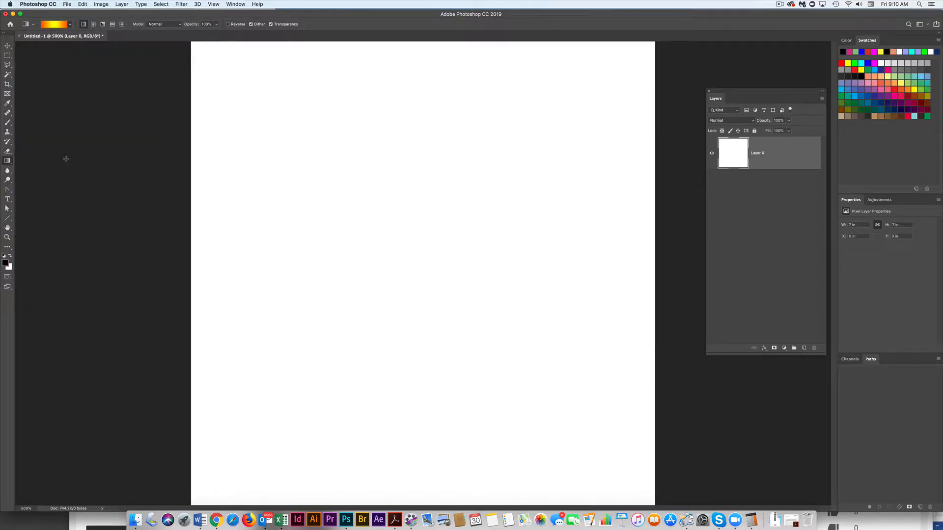
left_click(69, 25)
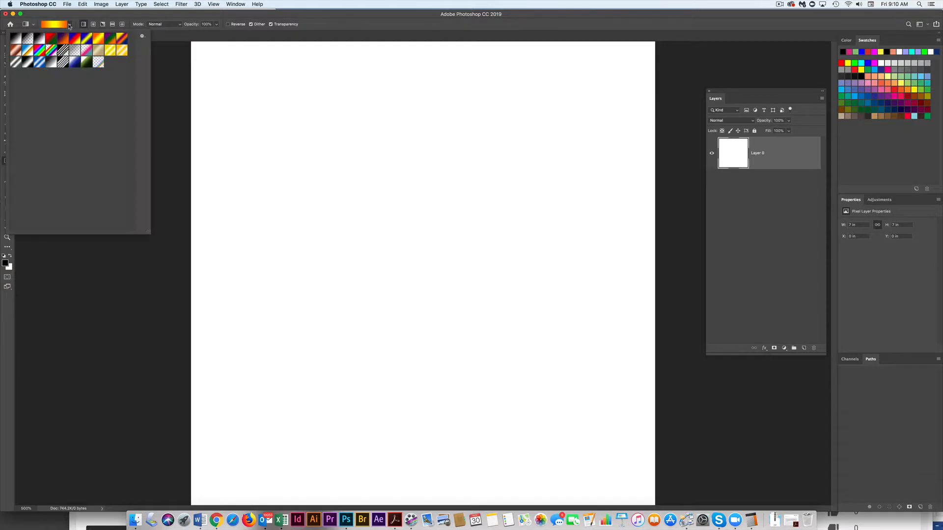
left_click(15, 37)
left_click(225, 10)
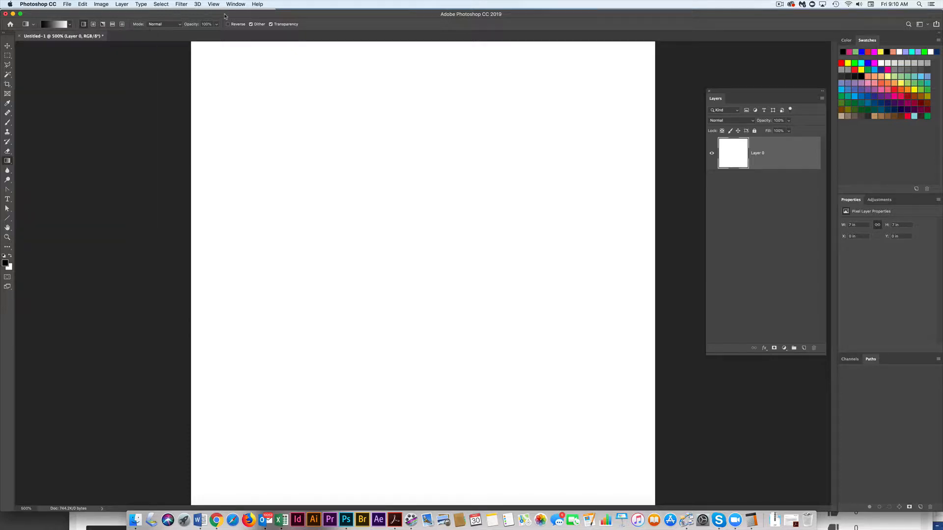
- Set the background color to pink and the foreground color to green, and check the updated gradient presets
left_click(882, 88)
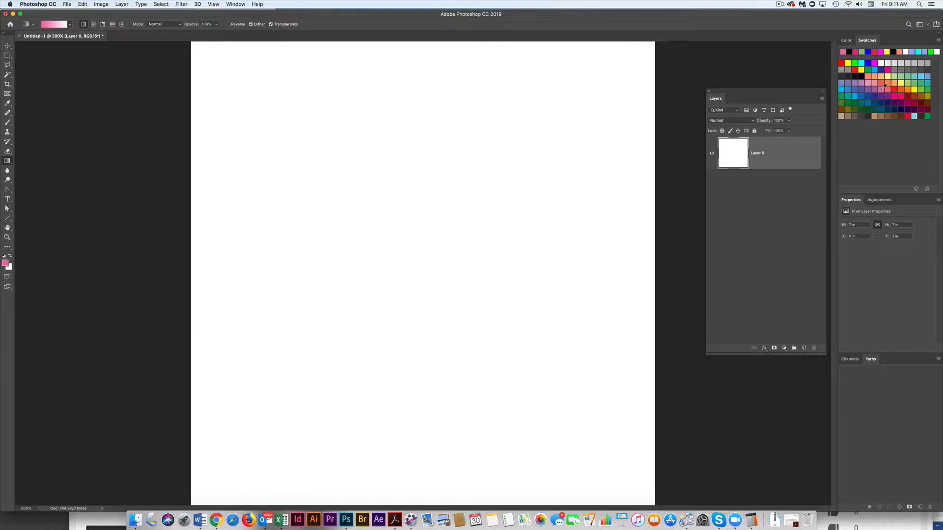
key("x")
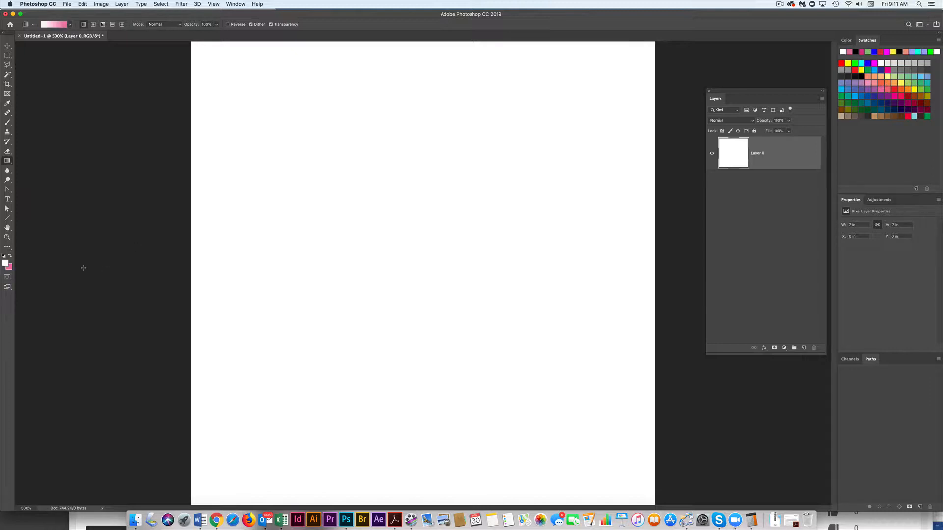
left_click(927, 116)
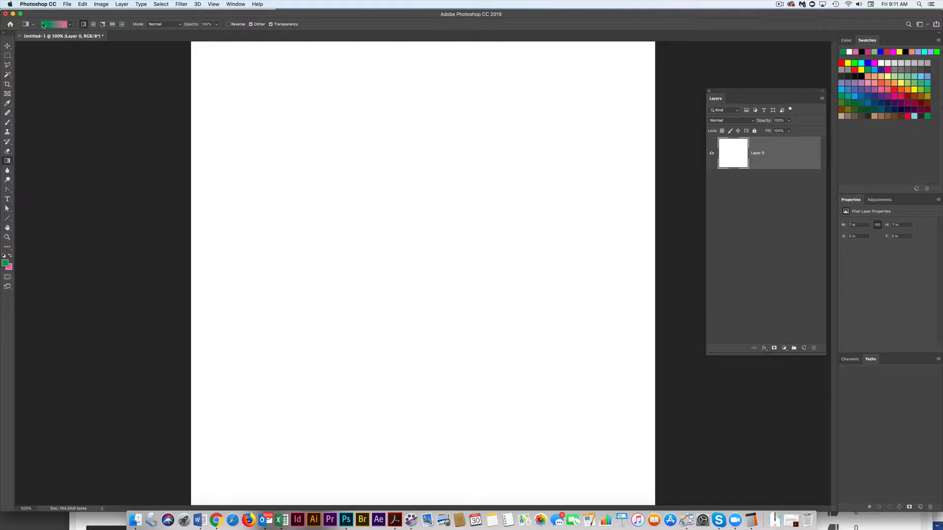
left_click(70, 24)
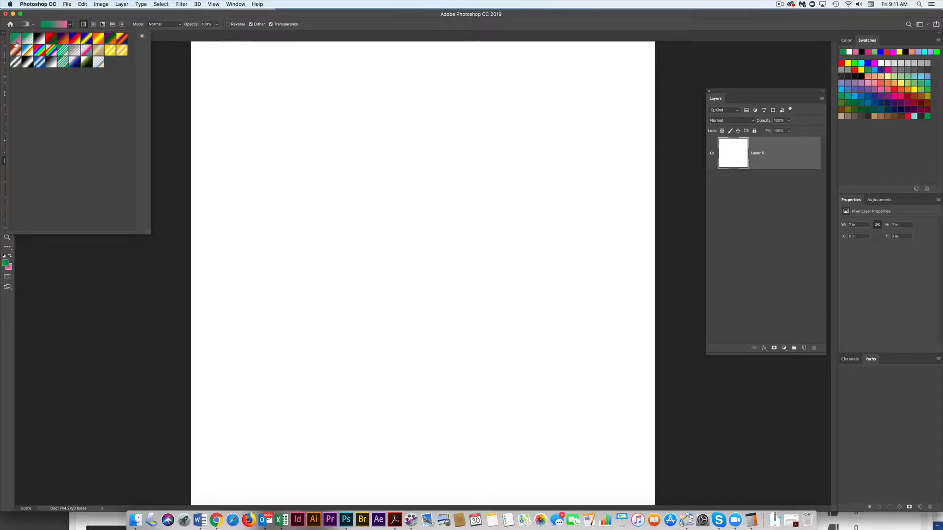
left_click(66, 20)
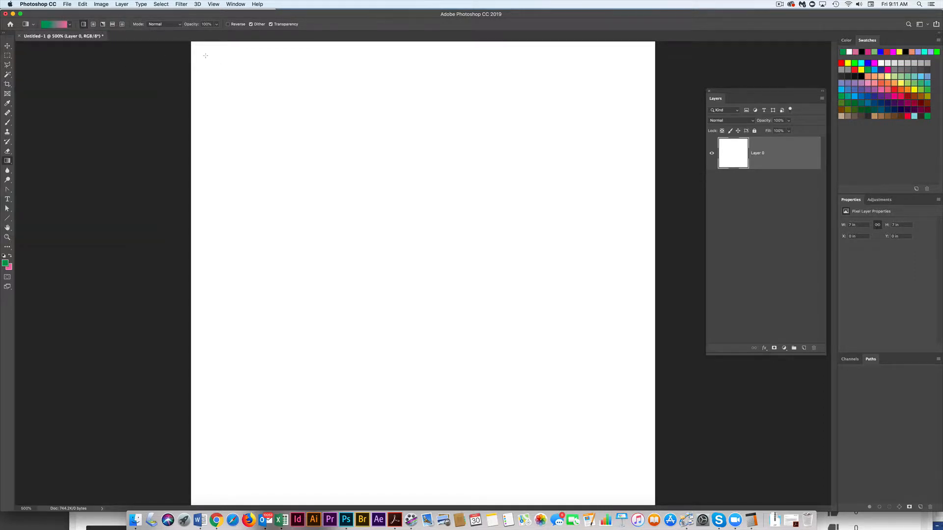
- Fill the canvas with green-to-pink linear gradients at different angles and lengths, ending with a horizontal one running from the right edge to beyond the left edge
left_click_drag(222, 67, 658, 504)
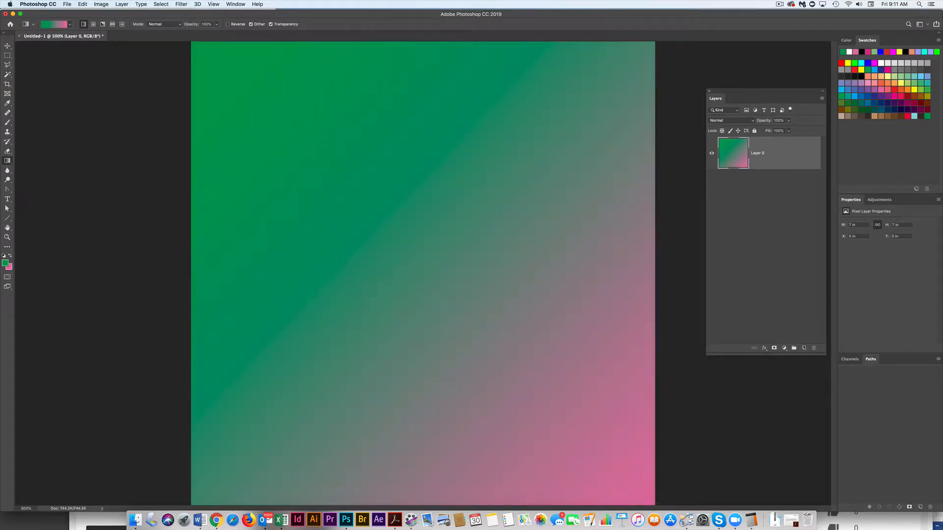
left_click_drag(396, 226, 397, 226)
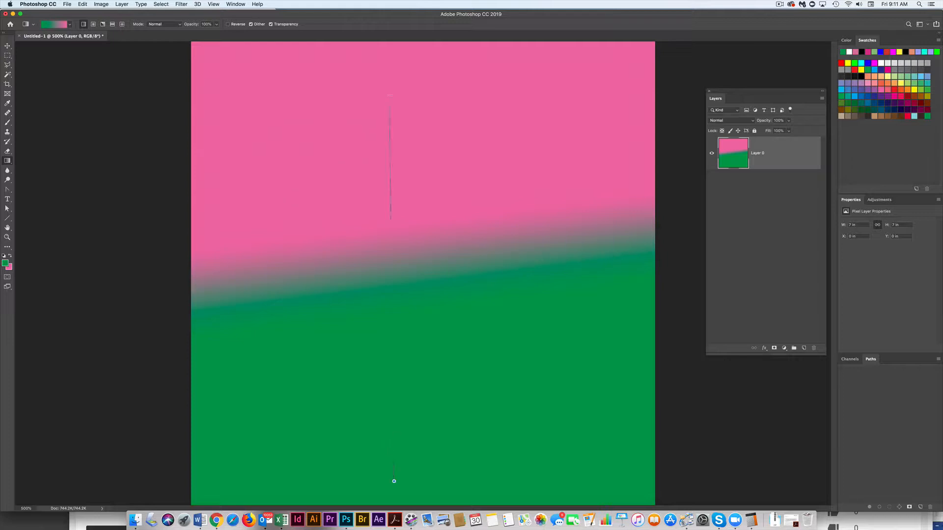
left_click_drag(390, 95, 389, 76)
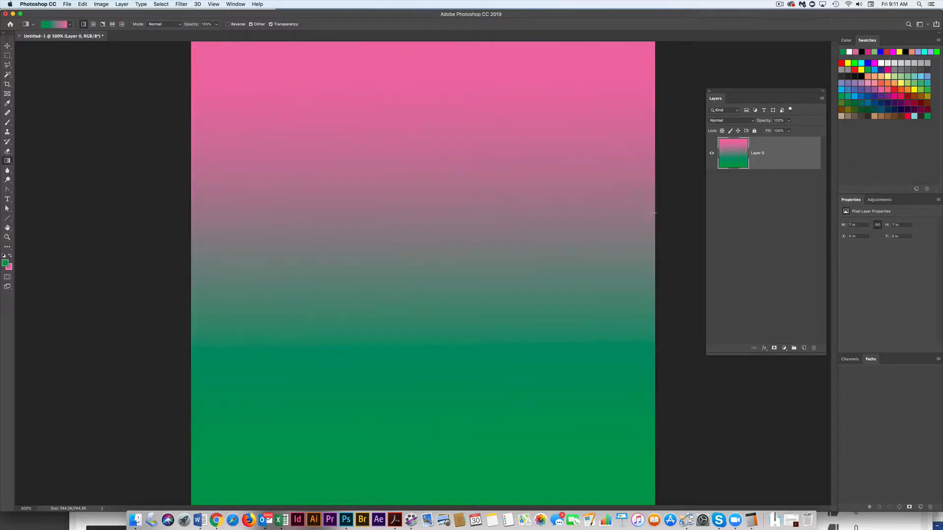
left_click_drag(654, 213, 29, 219)
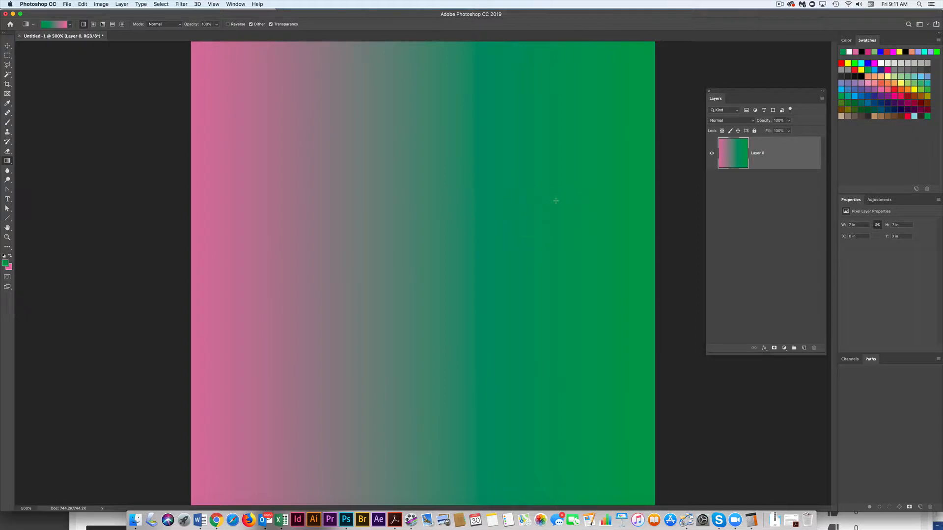
- Activate the Brush tool, reduce the brush size to 31 px and make the brush picker taller
left_click(7, 123)
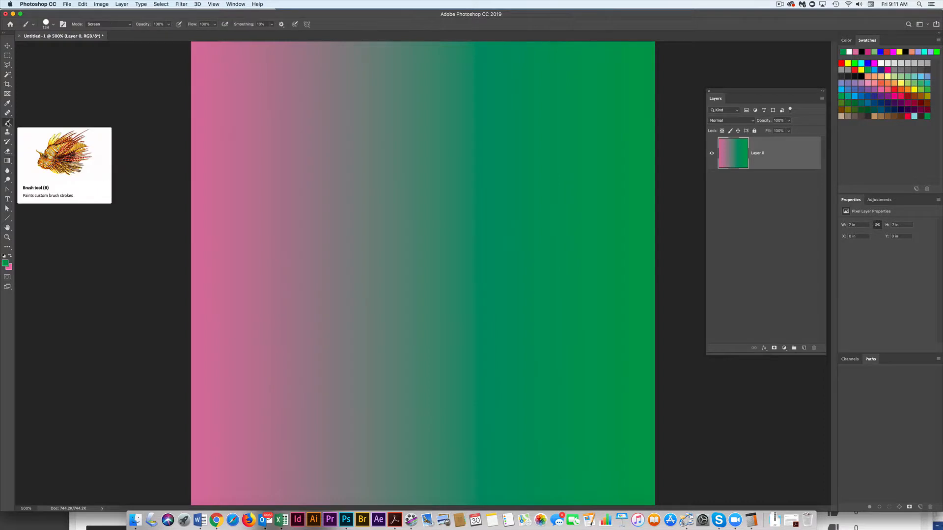
left_click(53, 26)
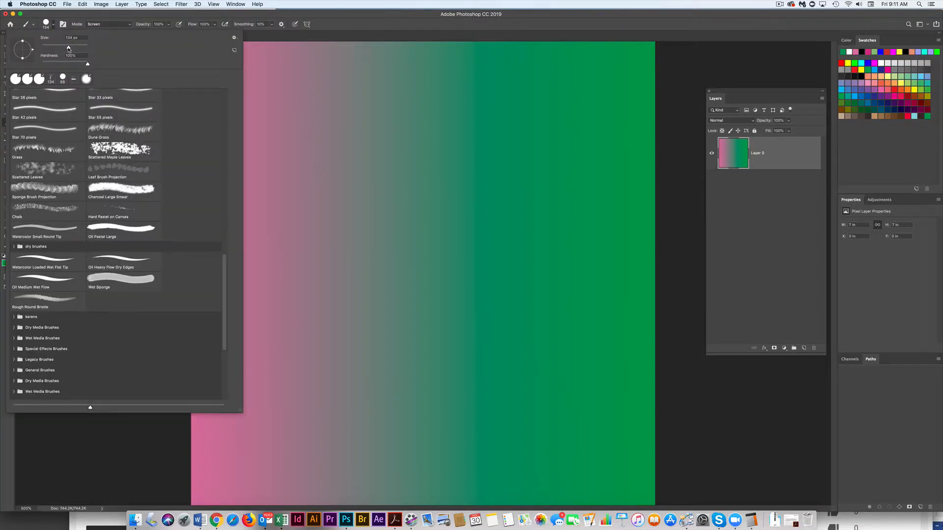
left_click_drag(69, 47, 48, 49)
mouse_move(241, 413)
left_mouse_down()
mouse_move(326, 480)
mouse_move(358, 484)
mouse_move(328, 411)
mouse_move(189, 336)
mouse_move(166, 280)
mouse_move(166, 242)
mouse_move(210, 464)
left_mouse_up()
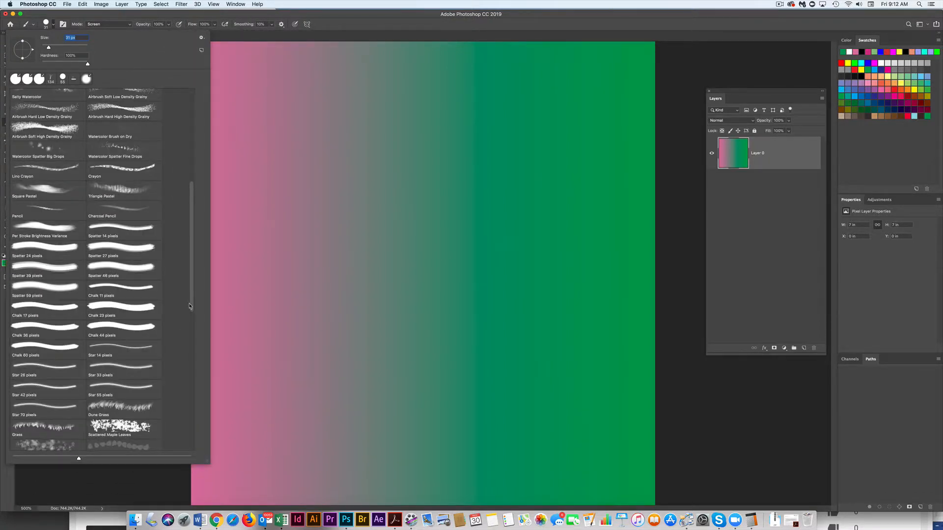
- Look through the brush presets and expand the Dry Media Brushes and Legacy Brushes folders
scroll(190, 365, "down", 5)
scroll(190, 364, "down", 10)
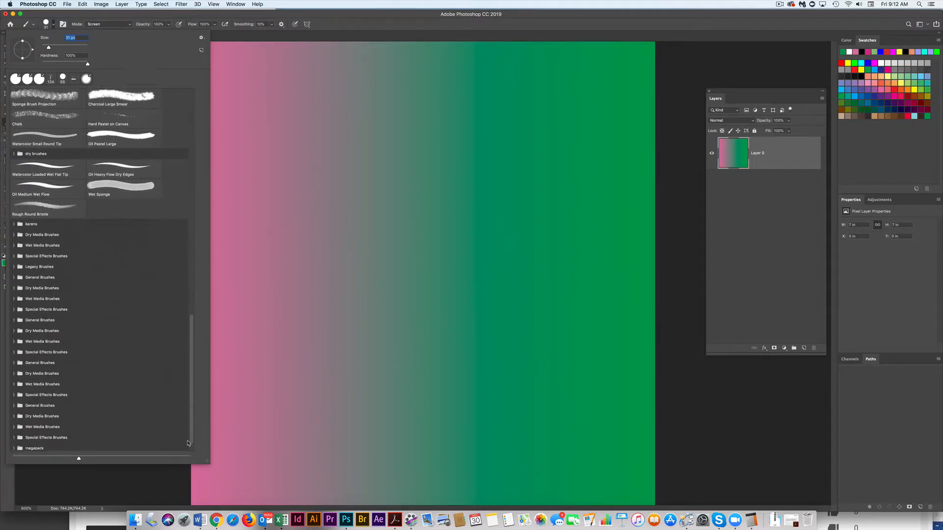
scroll(177, 437, "up", 3)
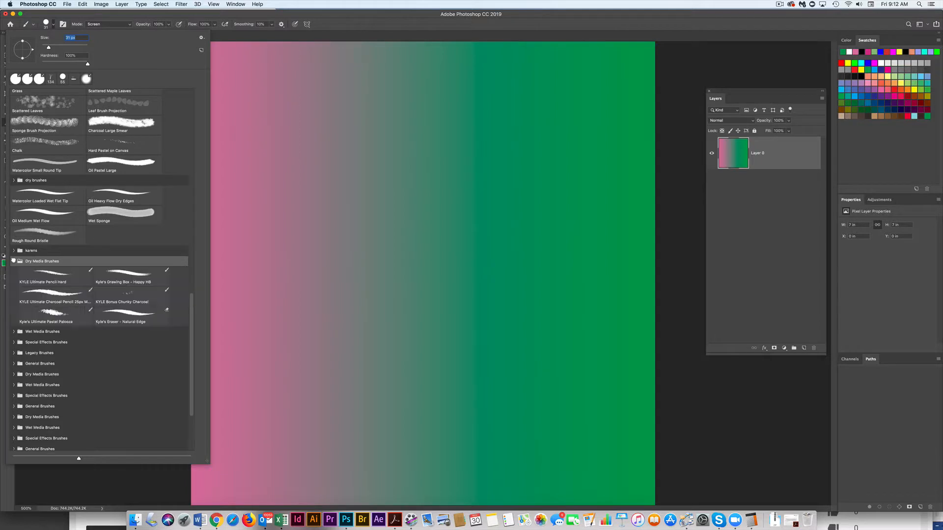
left_click(14, 261)
left_click(13, 353)
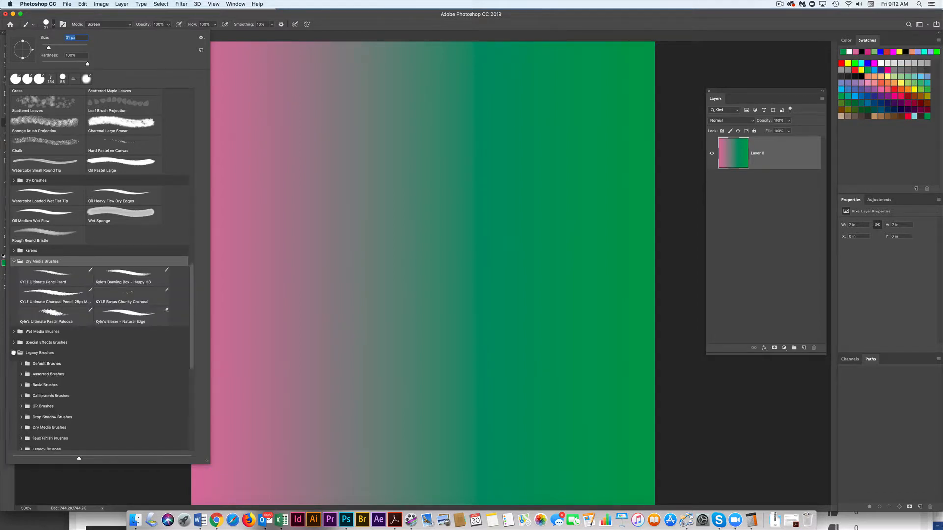
left_click_drag(194, 355, 199, 419)
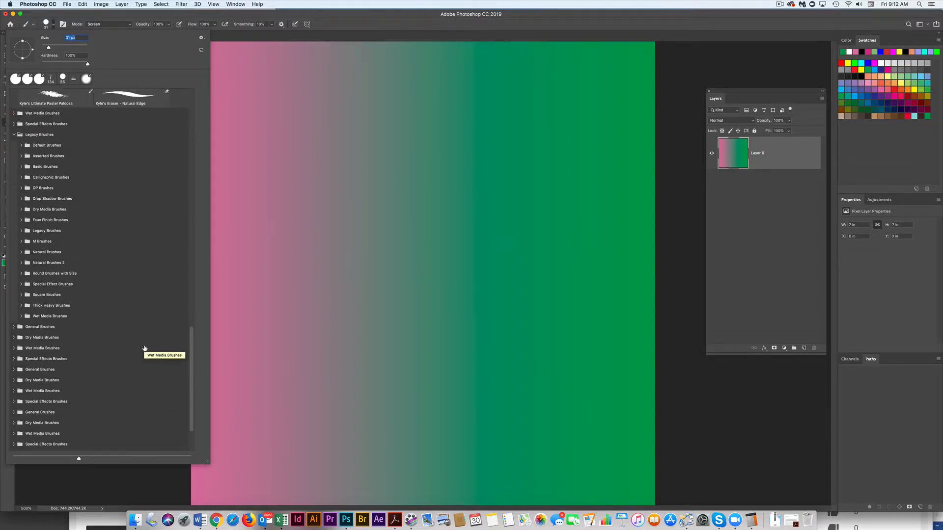
- Choose the Hard Square 20 pixels brush from the Square Brushes folder within Legacy Brushes
left_click(52, 295)
left_click(20, 294)
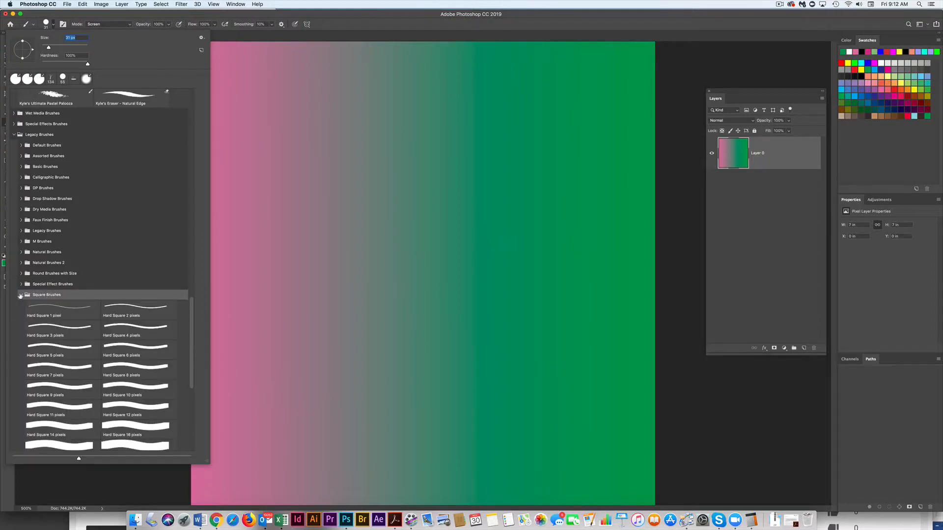
left_click(143, 445)
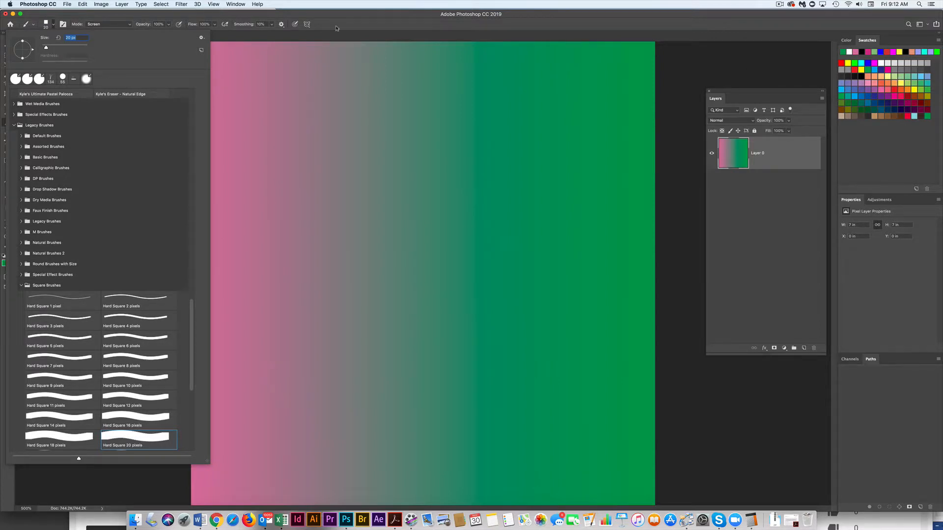
left_click(346, 27)
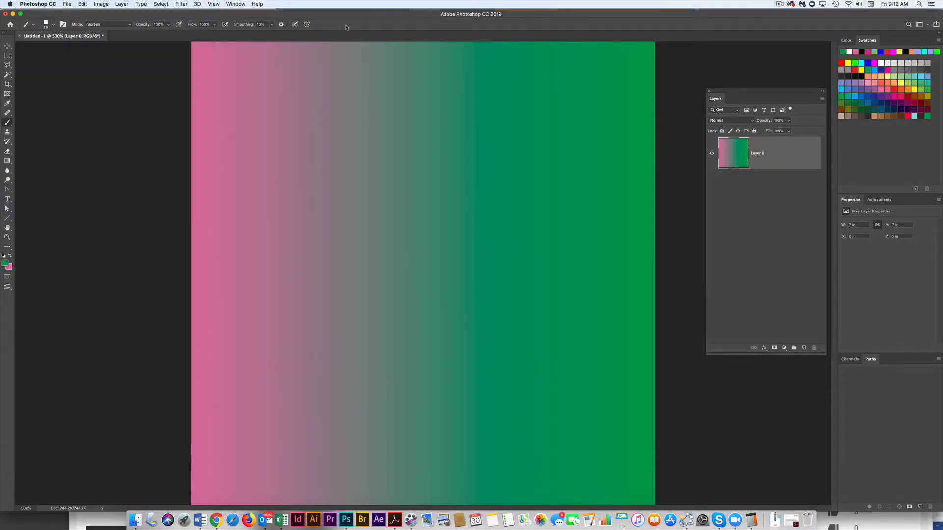
- Paint a zigzag stroke in red down the green area of the canvas, and set the brush's painting mode to Normal
left_click(841, 63)
mouse_move(510, 102)
left_mouse_down()
mouse_move(442, 102)
mouse_move(515, 129)
mouse_move(464, 158)
mouse_move(531, 198)
mouse_move(467, 223)
mouse_move(506, 250)
mouse_move(495, 282)
mouse_move(467, 312)
mouse_move(585, 320)
mouse_move(506, 334)
left_mouse_up()
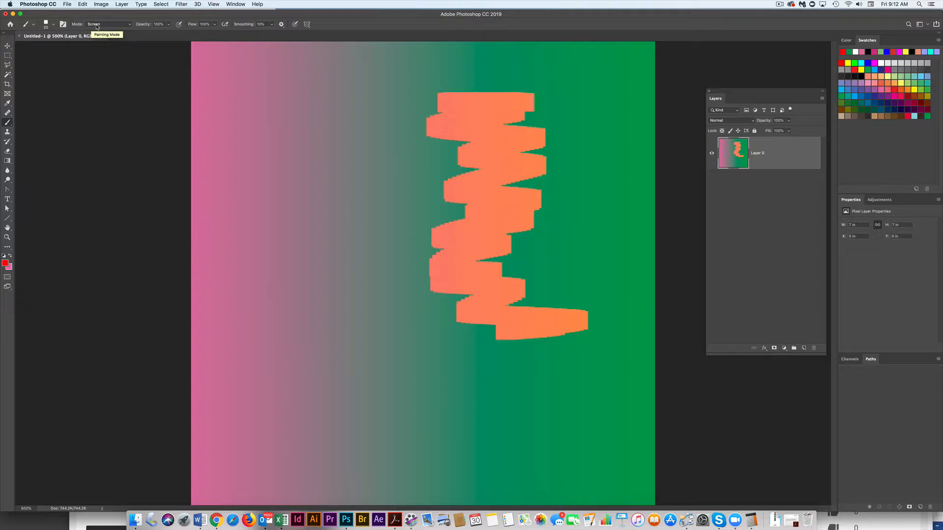
left_click(97, 25)
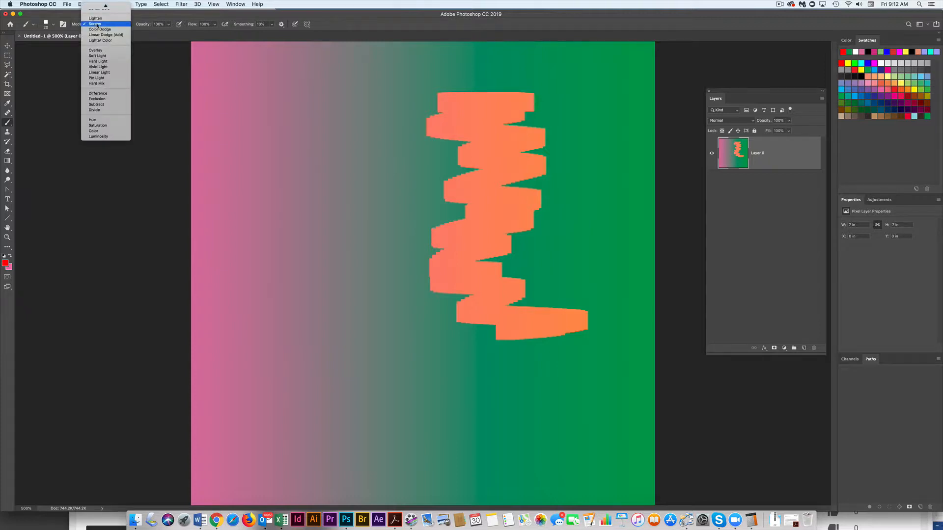
left_click(107, 7)
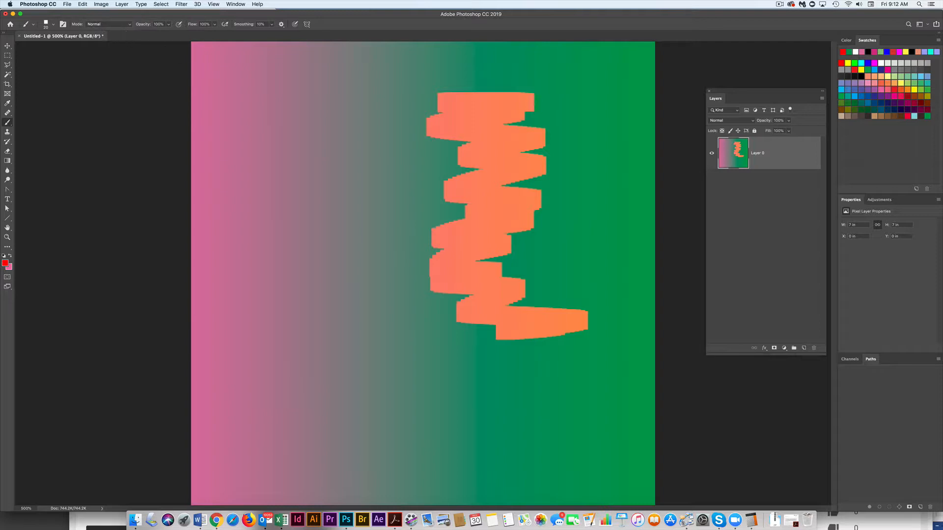
- Paint a solid red zigzag with a horizontal tail beside and partly over the orange stroke on the green area
mouse_move(563, 114)
left_mouse_down()
mouse_move(514, 176)
mouse_move(517, 205)
mouse_move(566, 212)
mouse_move(515, 243)
mouse_move(557, 248)
mouse_move(513, 263)
mouse_move(517, 284)
mouse_move(599, 313)
mouse_move(636, 308)
left_mouse_up()
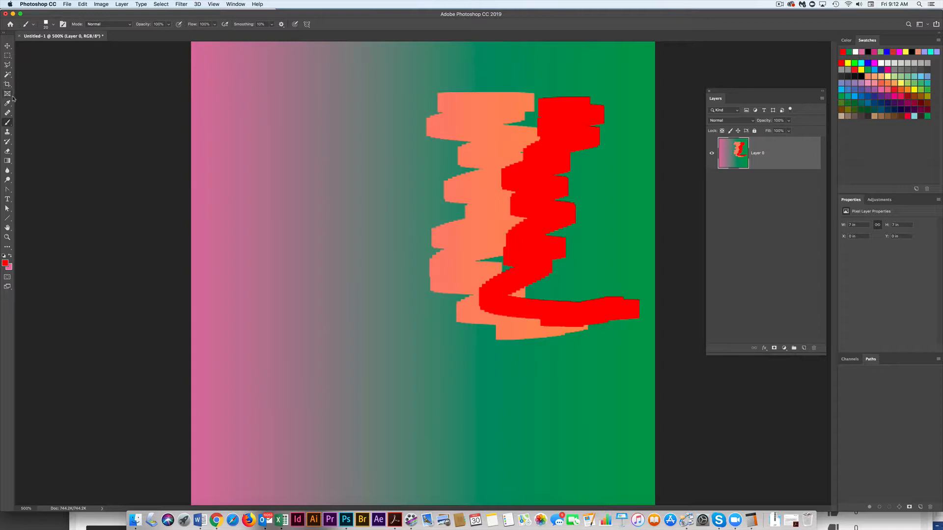
- Switch to a recent round brush in Screen mode, soften and enlarge it, and paint a soft blob on the canvas's pink-grey area
left_click(54, 25)
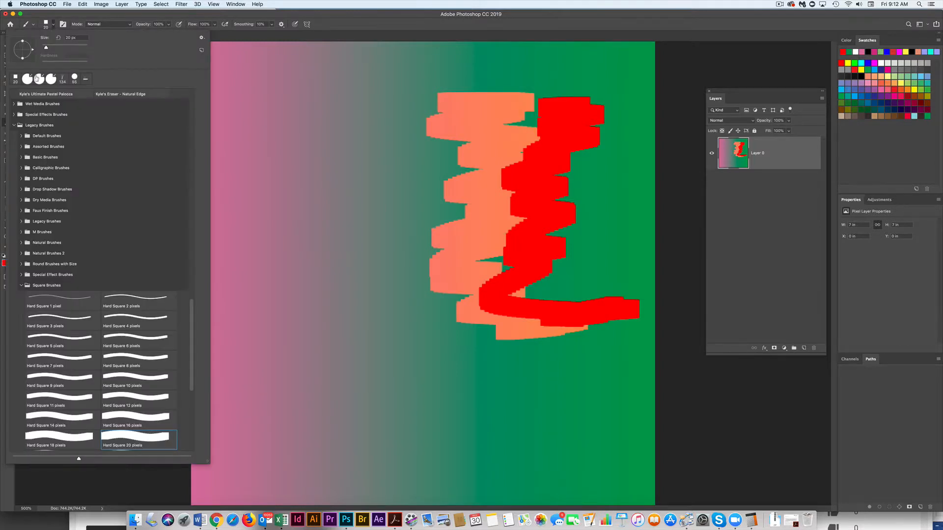
left_click(28, 78)
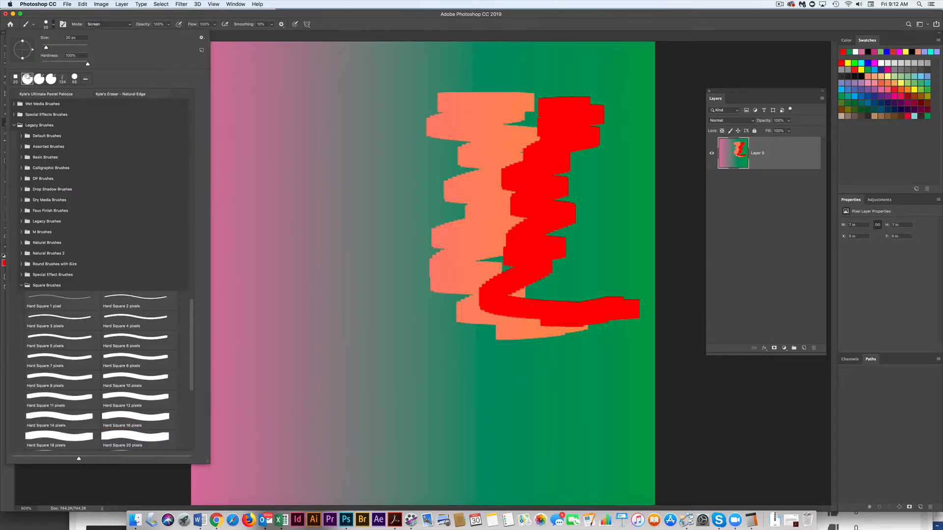
mouse_move(90, 65)
left_mouse_down()
mouse_move(35, 65)
mouse_move(55, 47)
left_mouse_up()
key("Return")
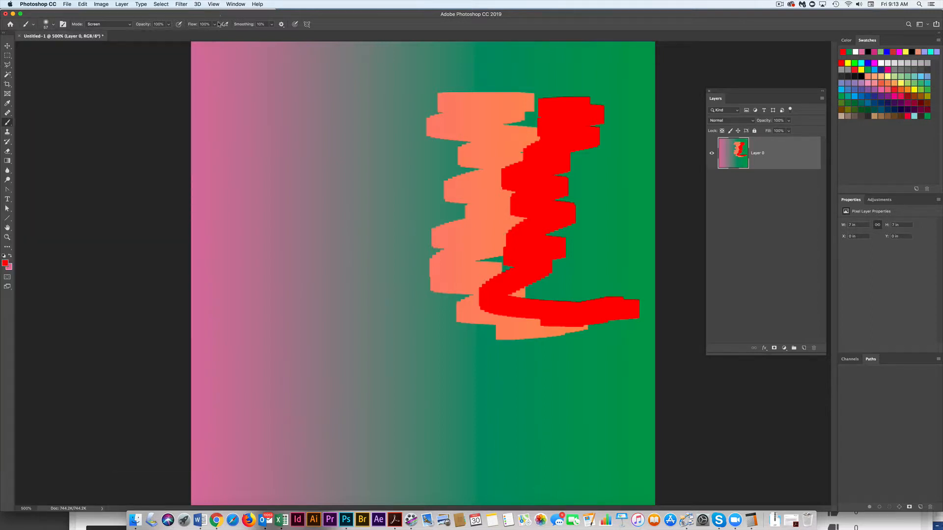
mouse_move(364, 123)
left_mouse_down()
mouse_move(295, 135)
mouse_move(344, 170)
mouse_move(265, 187)
mouse_move(356, 194)
mouse_move(294, 199)
mouse_move(327, 219)
left_mouse_up()
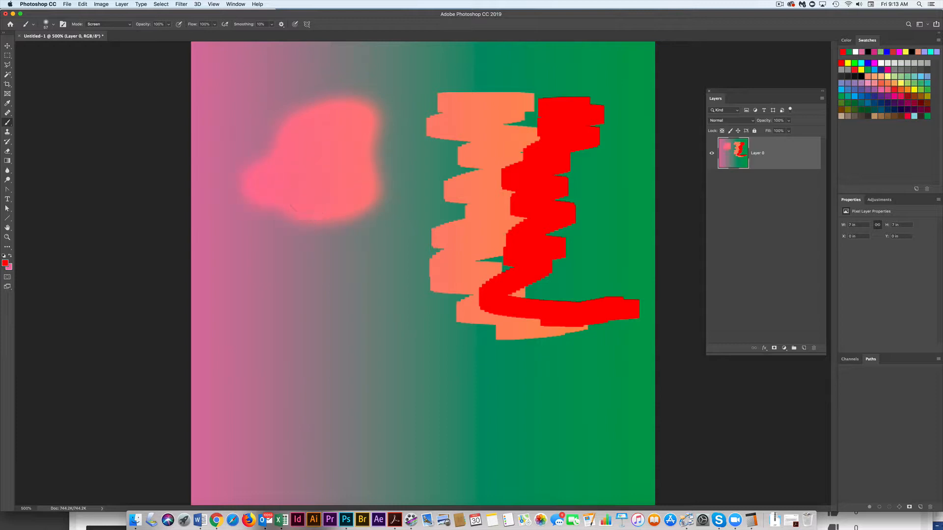
- Set the brush's painting mode to Normal and paint an opaque, soft-edged red shape over the lower part of the pink blob
left_click(121, 24)
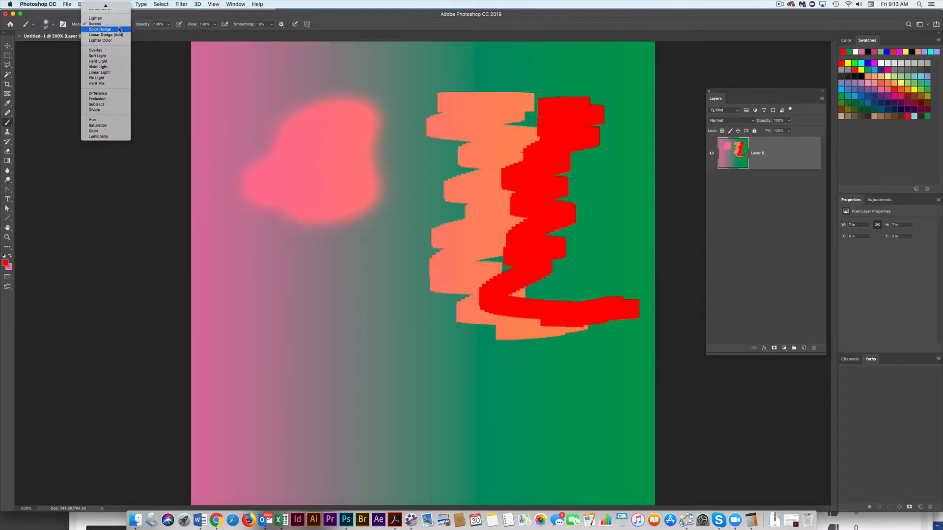
mouse_move(114, 6)
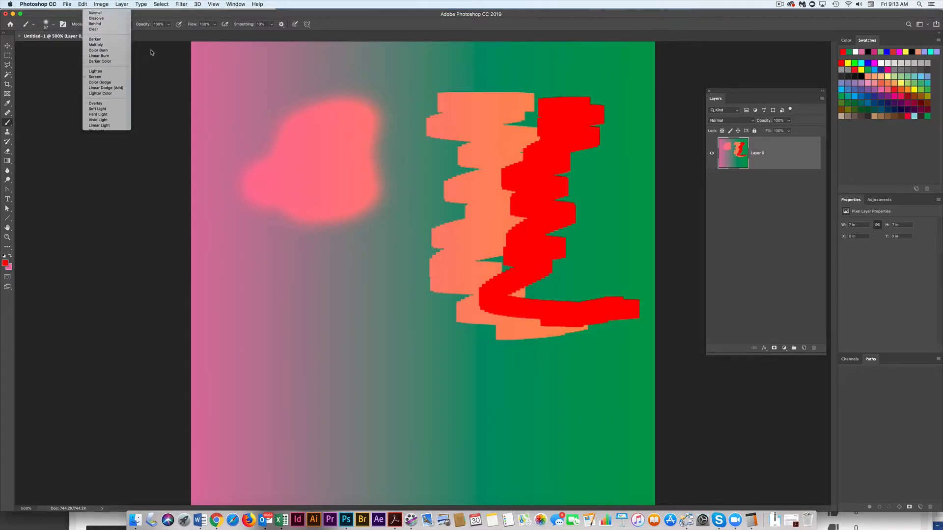
left_click(113, 7)
left_click_drag(330, 187, 322, 194)
mouse_move(314, 202)
left_mouse_down()
mouse_move(295, 226)
mouse_move(334, 260)
left_mouse_up()
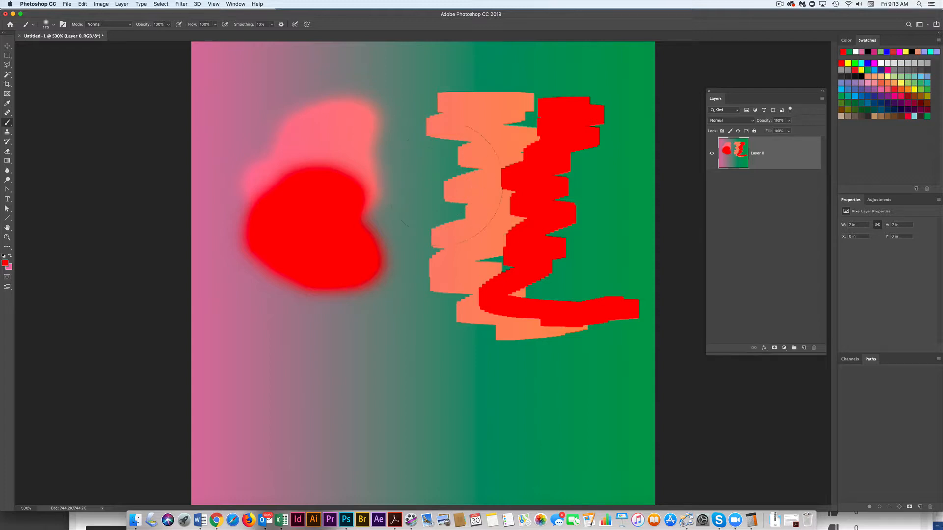
- Step the brush size up by two increments and down by four
key("bracketright")
key("bracketright")
key("bracketleft")
key("bracketleft")
key("bracketleft")
key("bracketleft")
- Resize the brush on the canvas to 147 px, try 100% hardness, soften it again and paint a large red shape over the zigzags
mouse_move(559, 111)
left_mouse_down("ctrl+alt")
mouse_move(598, 115)
mouse_move(565, 120)
left_mouse_up("ctrl+alt")
left_click_drag(524, 262, 631, 250, "ctrl+alt")
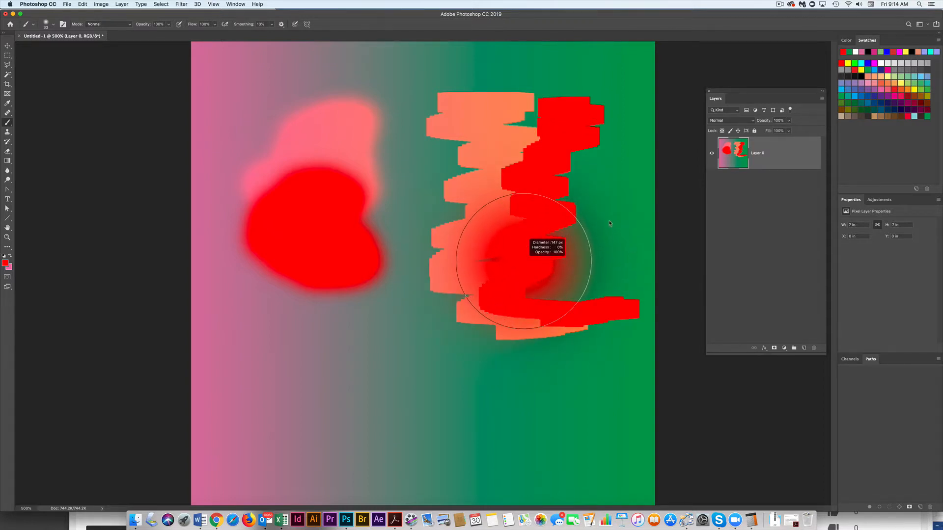
mouse_move(576, 147)
left_mouse_down()
mouse_move(543, 297)
mouse_move(537, 248)
mouse_move(511, 378)
left_mouse_up()
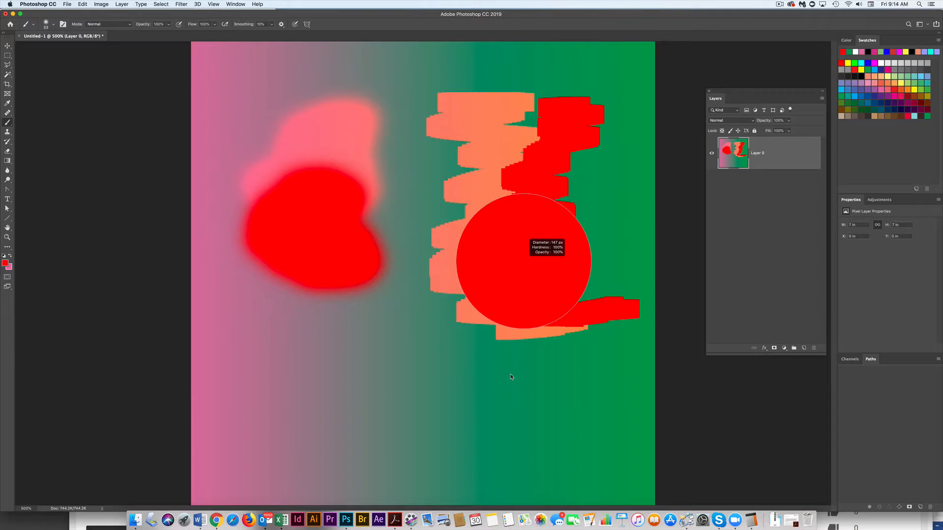
mouse_move(511, 377)
left_mouse_down()
mouse_move(507, 232)
mouse_move(540, 255)
mouse_move(625, 263)
mouse_move(488, 275)
mouse_move(603, 270)
mouse_move(506, 271)
mouse_move(474, 288)
mouse_move(537, 255)
mouse_move(511, 123)
mouse_move(506, 185)
mouse_move(493, 196)
mouse_move(609, 199)
mouse_move(511, 214)
left_mouse_up()
- Pick the light green swatch, dab a soft spot inside the large red shape and paint a harder-edged green cloud in the lower canvas
left_click(907, 82)
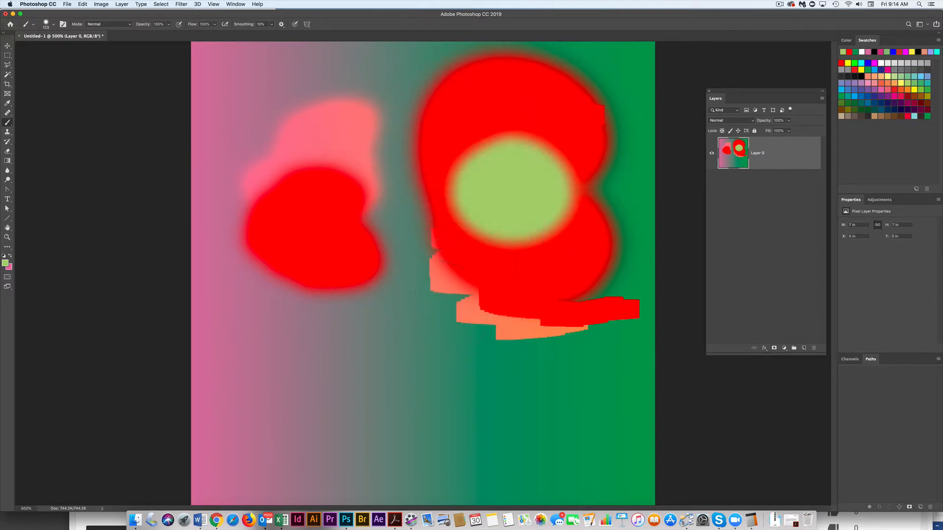
mouse_move(385, 429)
left_mouse_down()
mouse_move(439, 427)
mouse_move(420, 418)
mouse_move(465, 429)
mouse_move(428, 427)
mouse_move(498, 425)
mouse_move(418, 403)
mouse_move(379, 334)
left_mouse_up()
left_click_drag(381, 302, 382, 490)
mouse_move(351, 452)
left_mouse_down()
mouse_move(465, 431)
mouse_move(424, 417)
mouse_move(438, 424)
mouse_move(433, 402)
mouse_move(347, 386)
mouse_move(383, 404)
mouse_move(406, 396)
mouse_move(381, 399)
mouse_move(397, 407)
mouse_move(401, 394)
mouse_move(352, 394)
mouse_move(375, 403)
left_mouse_up()
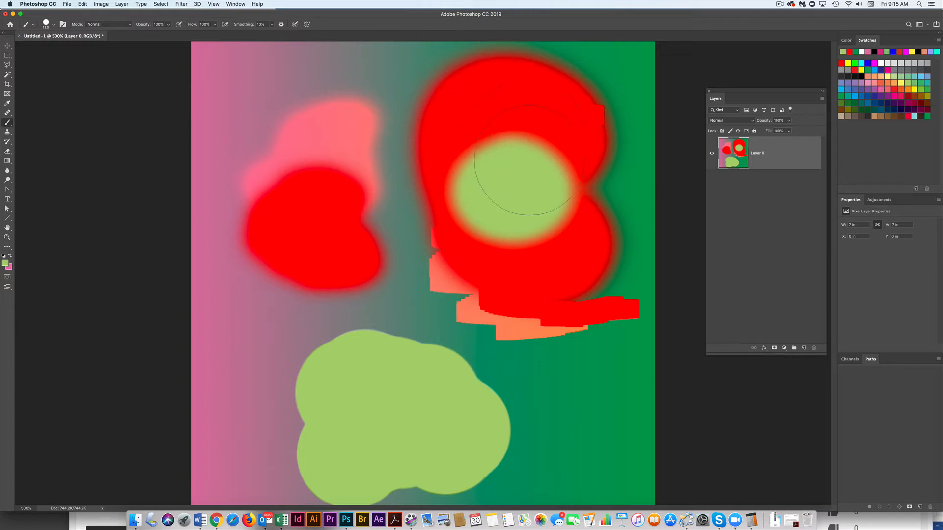
- Add a new layer and fill it with a wide radial gradient from light green to pink
left_click(804, 349)
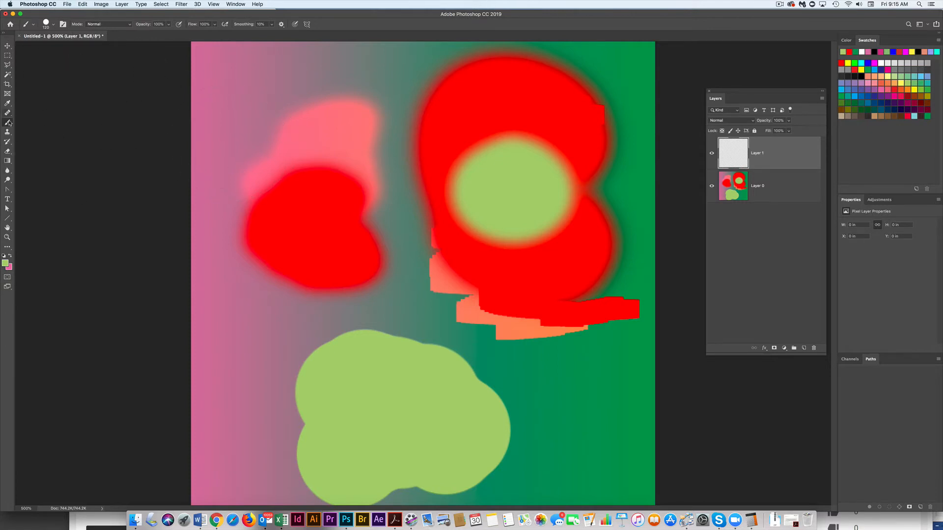
left_click(7, 161)
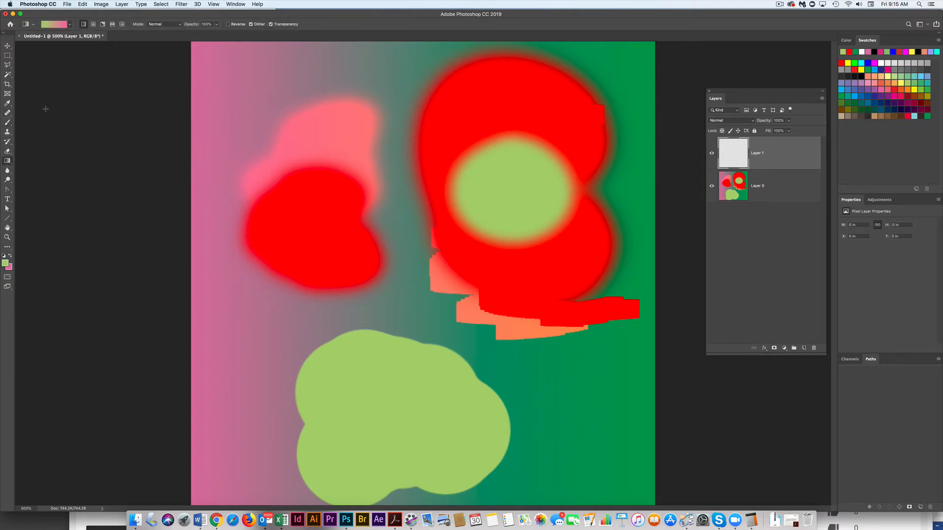
left_click(93, 24)
left_click_drag(661, 187, 106, 56)
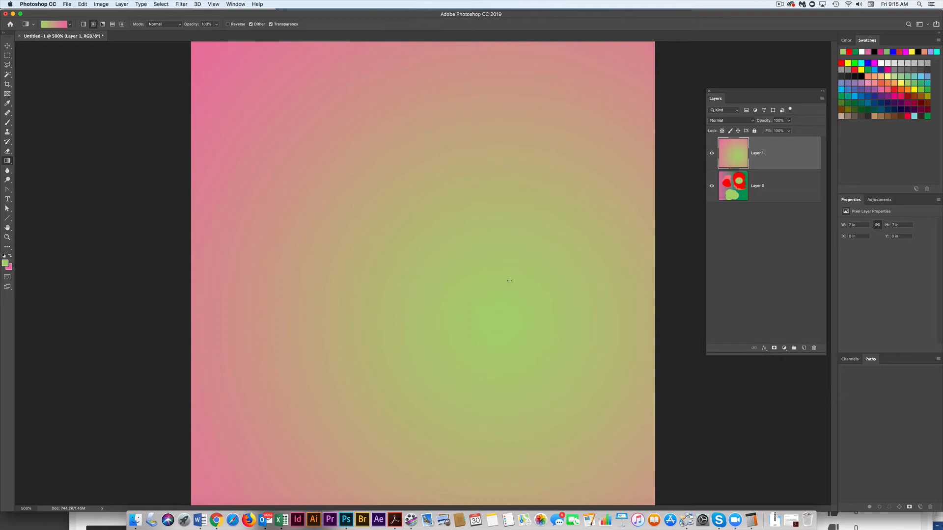
- Fill Layer 1 with a small green-to-pink radial gradient, swap the foreground and background colors, and refill it with a small pink-to-green one
left_click_drag(509, 280, 523, 259)
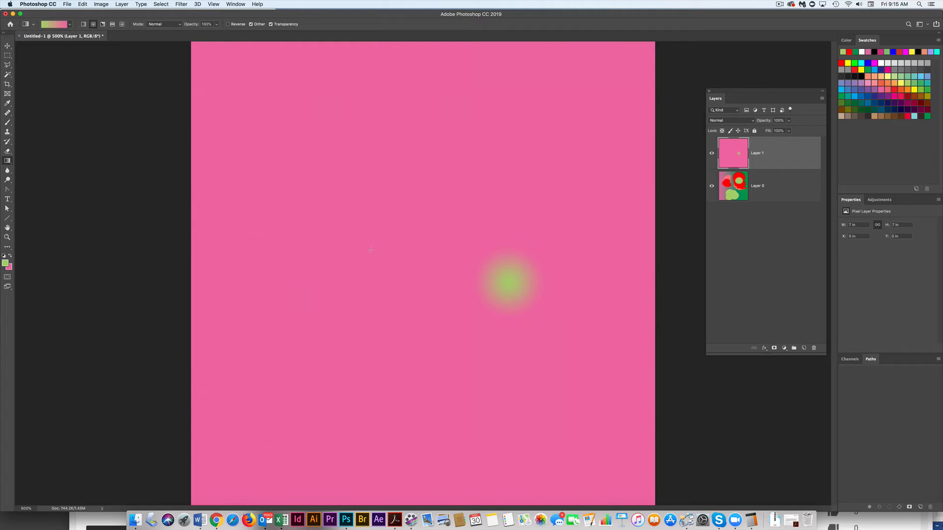
key("x")
left_click_drag(383, 261, 419, 226)
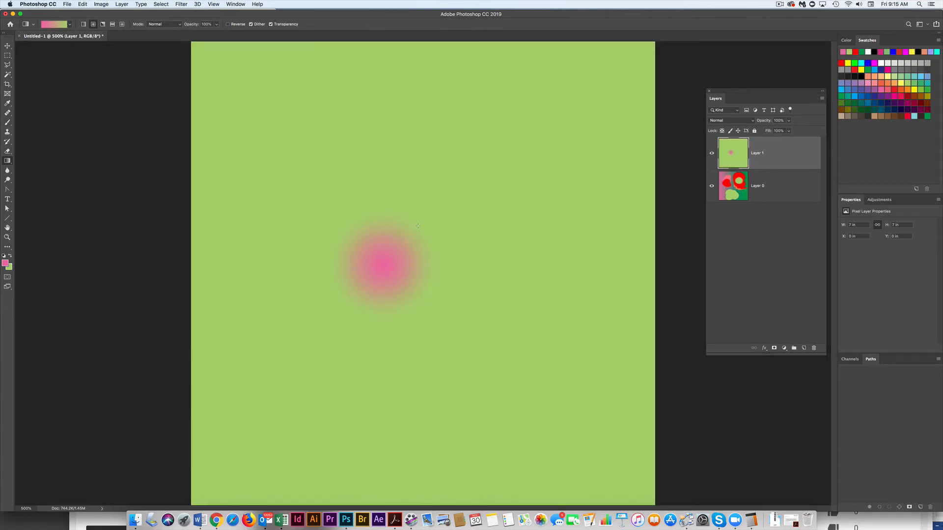
- Reset the colors to default black and white and fill Layer 1 with an angle gradient centered slightly below the canvas's middle
left_click(102, 24)
key("d")
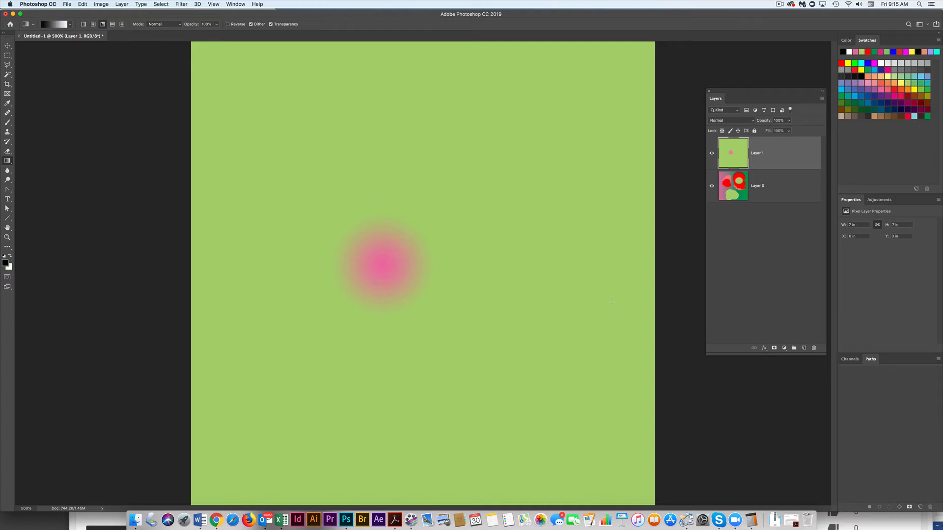
left_click_drag(487, 301, 599, 36)
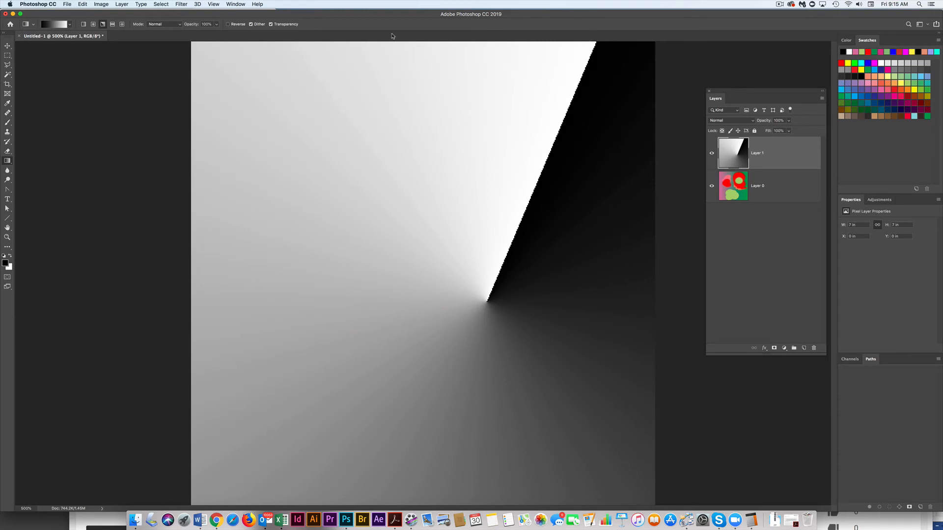
- Fill Layer 1 with a black-to-white reflected gradient, and replace it with a diamond gradient centered in the upper half
left_click(112, 24)
left_click_drag(273, 100, 281, 221)
left_click_drag(422, 297, 417, 216)
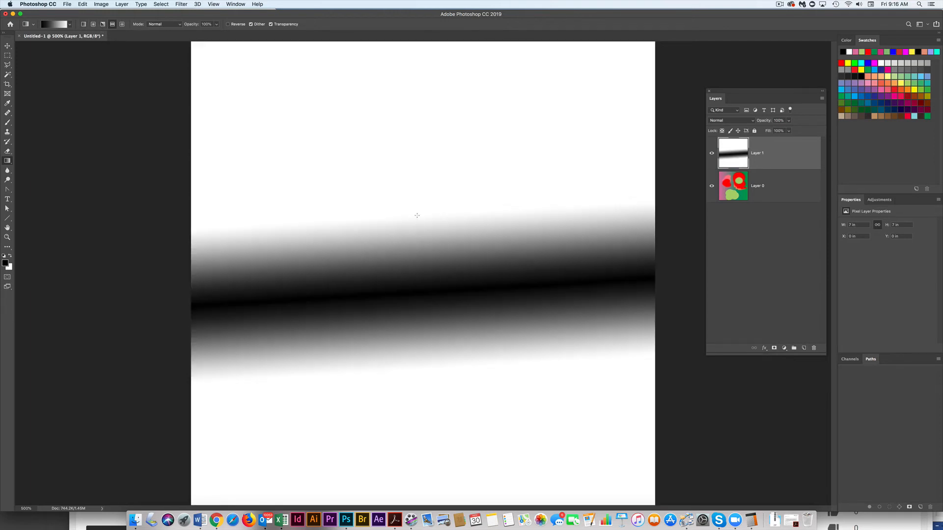
left_click(122, 24)
left_click_drag(432, 181, 430, 398)
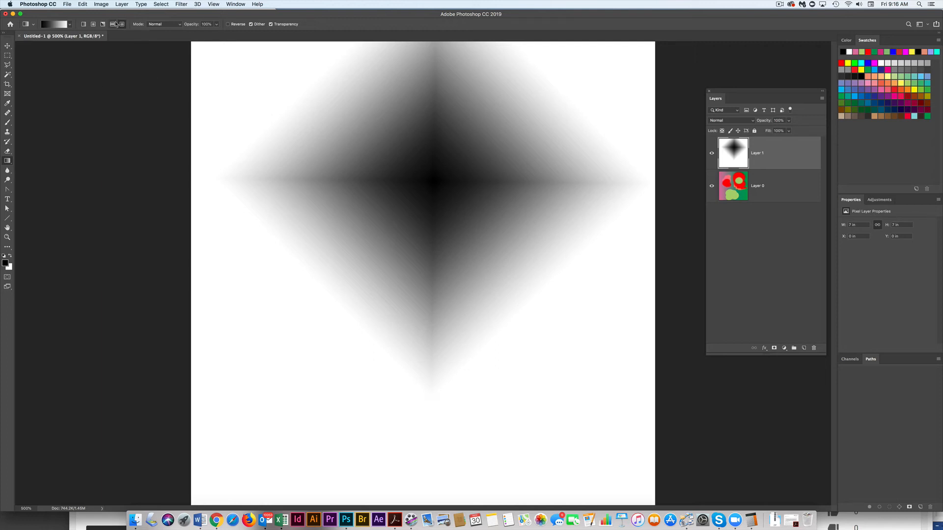
- Fill Layer 1 with a linear gradient running from black at the canvas's top edge to white at its bottom edge
left_click(84, 24)
left_click_drag(414, 44, 377, 506)
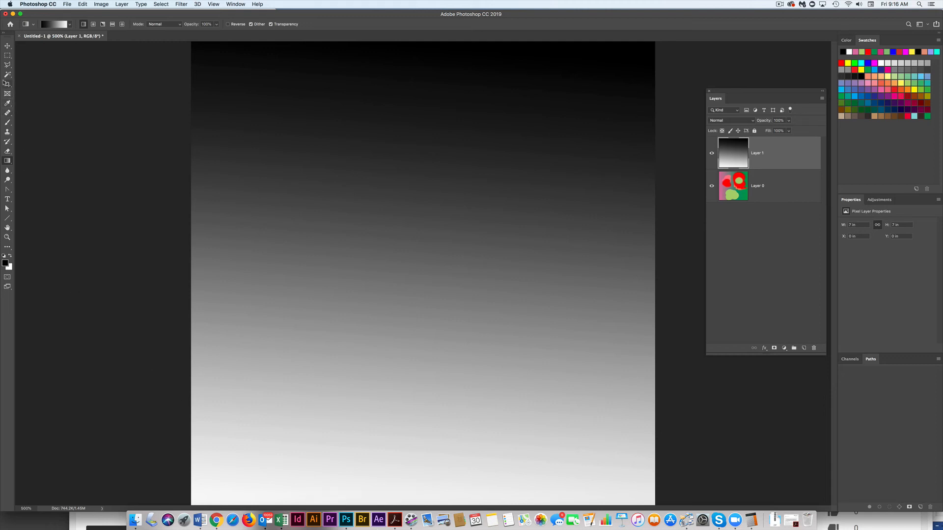
- Activate the Pencil tool, pick a crimson swatch and draw a thin wavy line down the middle of Layer 1
left_click(7, 123)
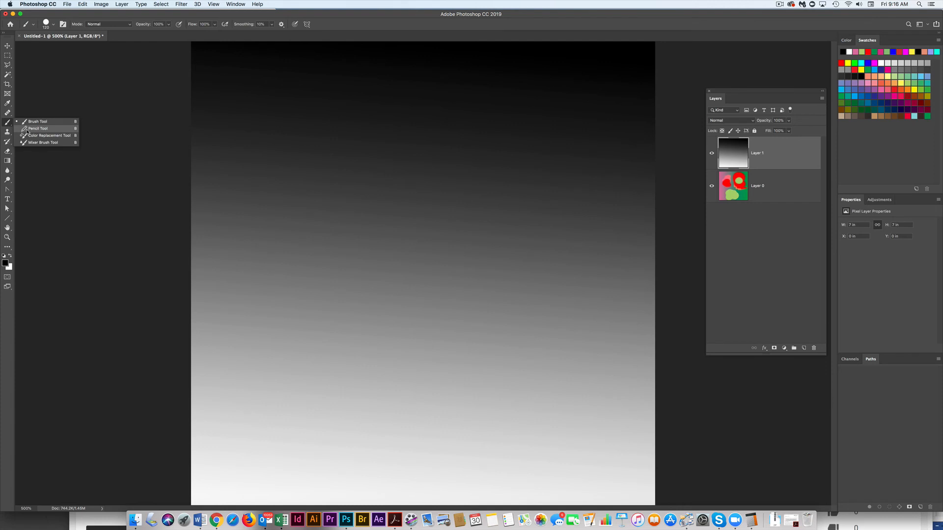
left_click(30, 132)
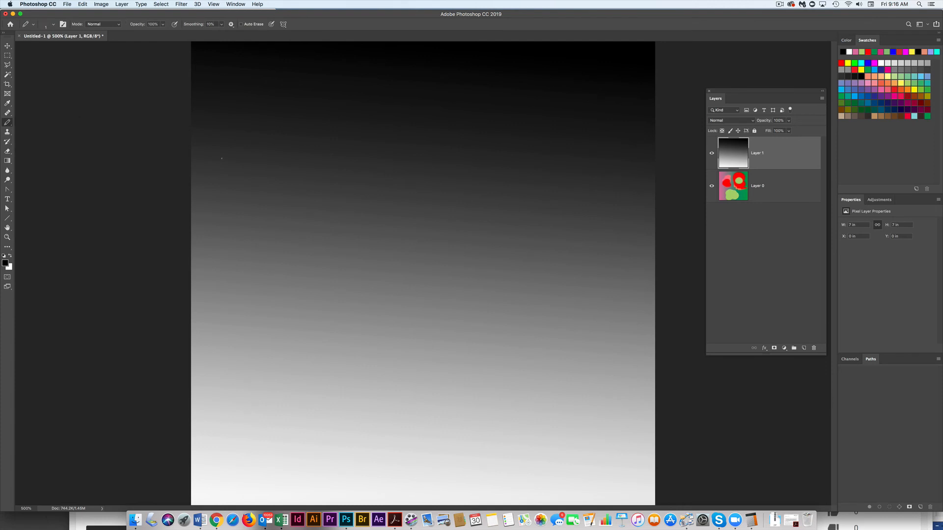
left_click(908, 115)
mouse_move(441, 100)
left_mouse_down()
mouse_move(350, 111)
mouse_move(452, 130)
mouse_move(517, 214)
mouse_move(439, 257)
mouse_move(440, 296)
mouse_move(460, 340)
mouse_move(439, 399)
mouse_move(459, 447)
mouse_move(482, 475)
mouse_move(622, 482)
left_mouse_up()
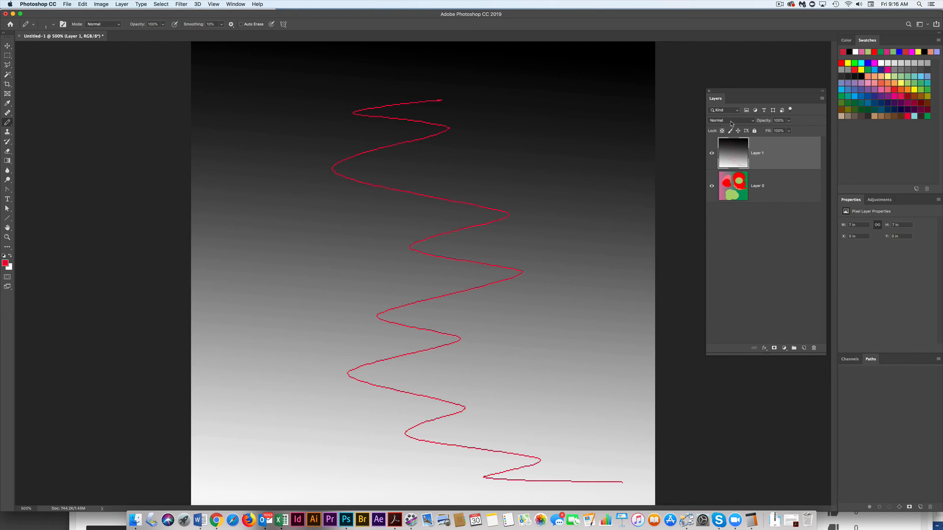
- Try the Multiply blend mode on Layer 1 and change it to Screen
left_click(732, 123)
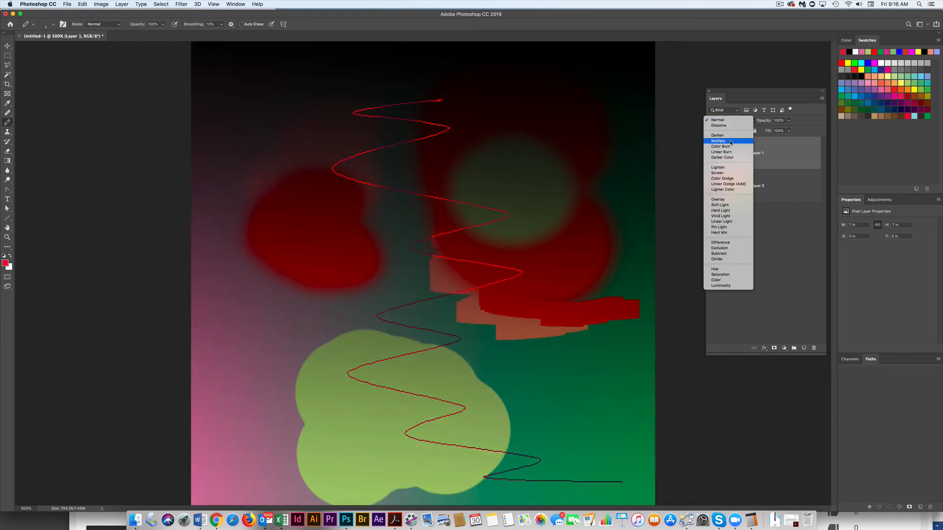
left_click(731, 141)
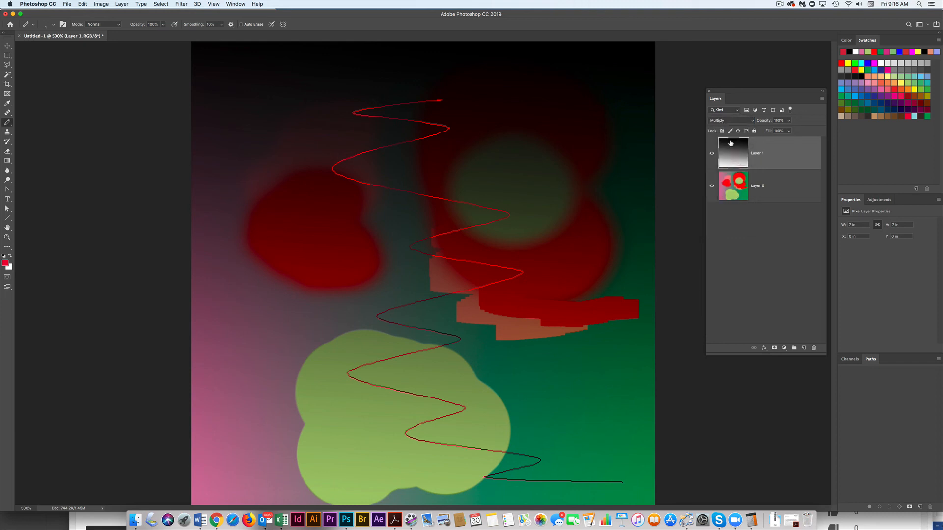
left_click(732, 122)
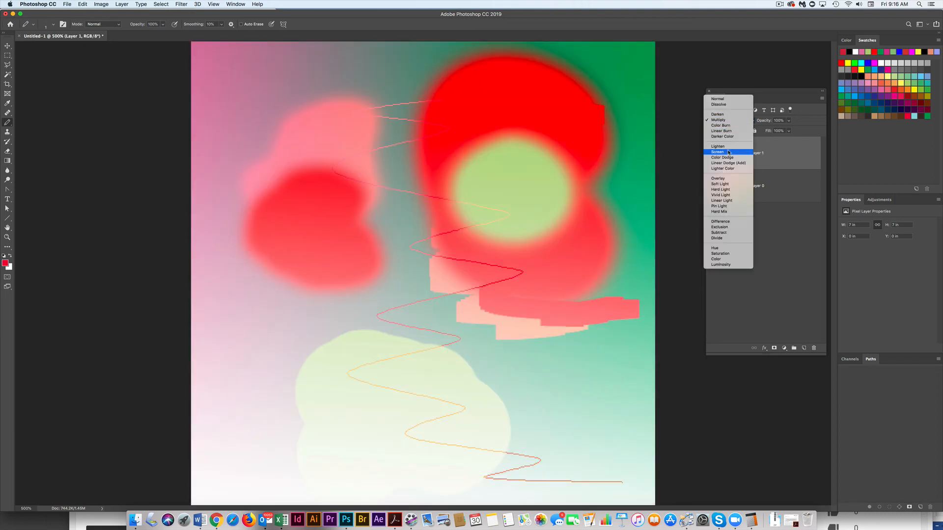
left_click(729, 151)
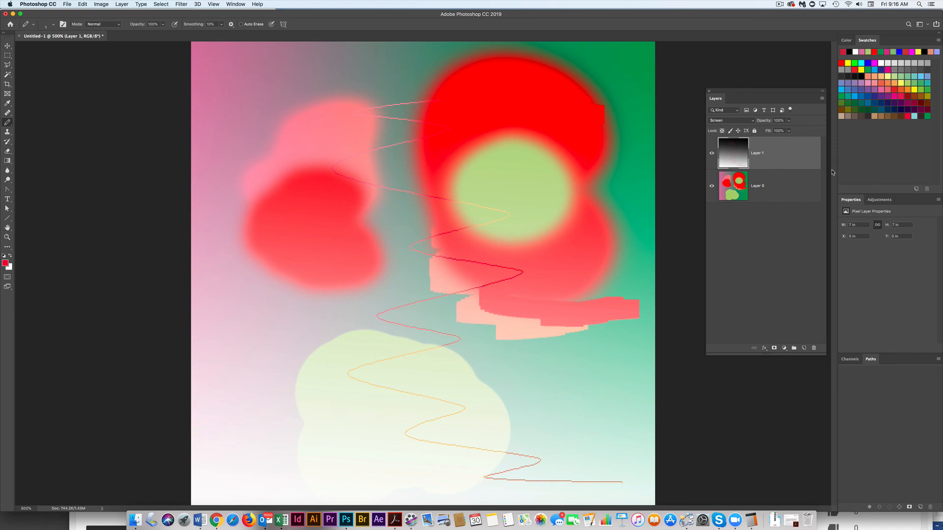